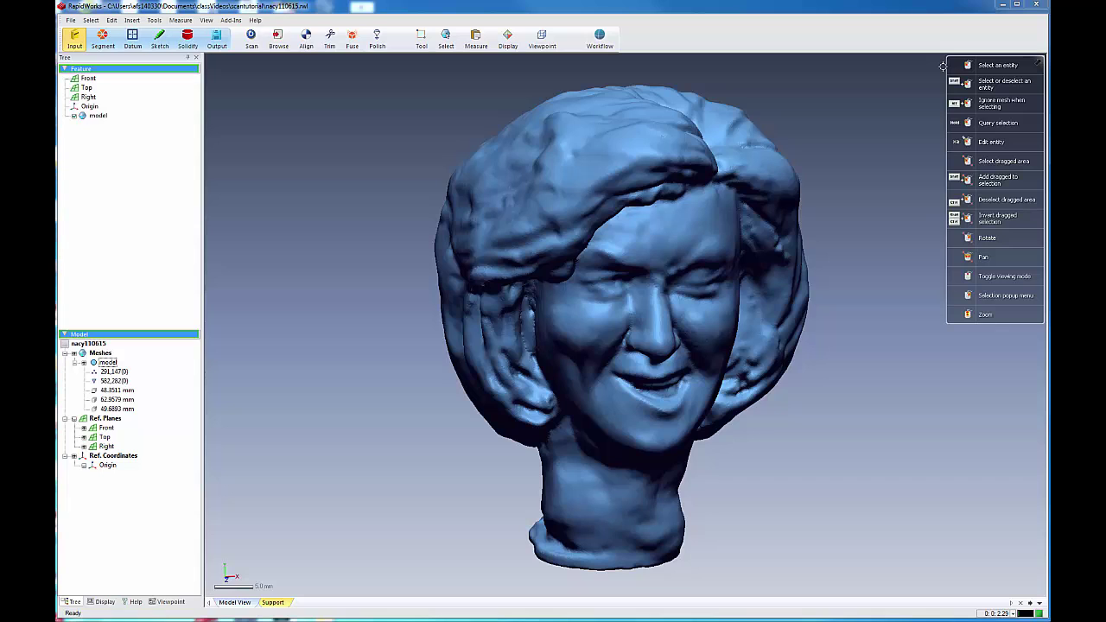
Step: Open the Polish dropdown of mesh commands for the 582,282-face head scan
{"action": "left_click", "coordinate": [377, 39]}
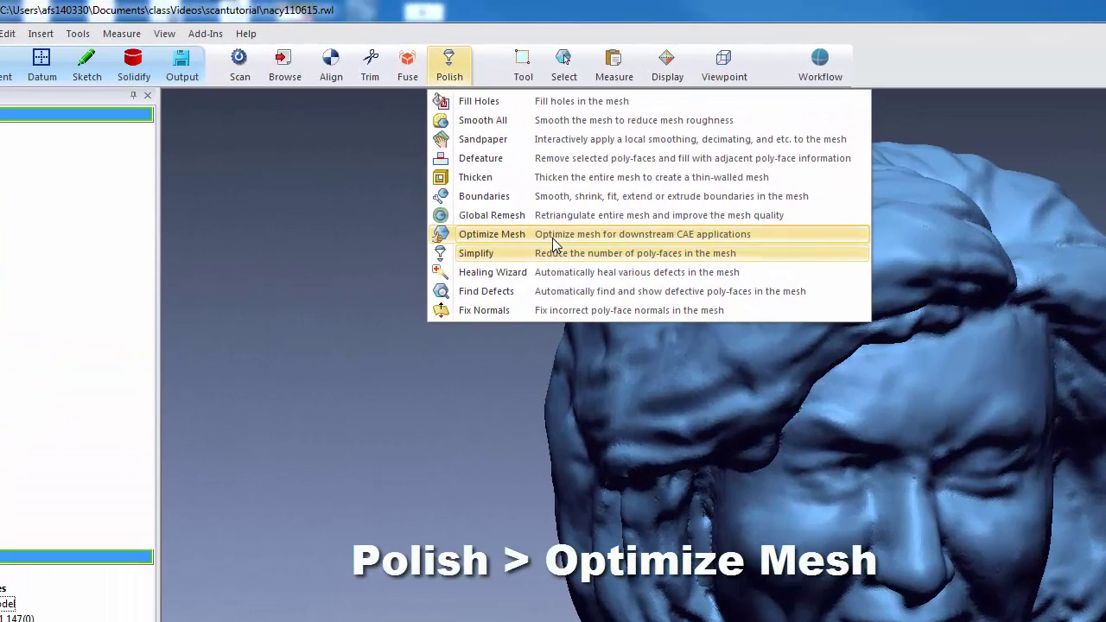
Step: Optimize the head mesh using Improve Curvature Flow and orbit to inspect the result
{"action": "left_click", "coordinate": [553, 242]}
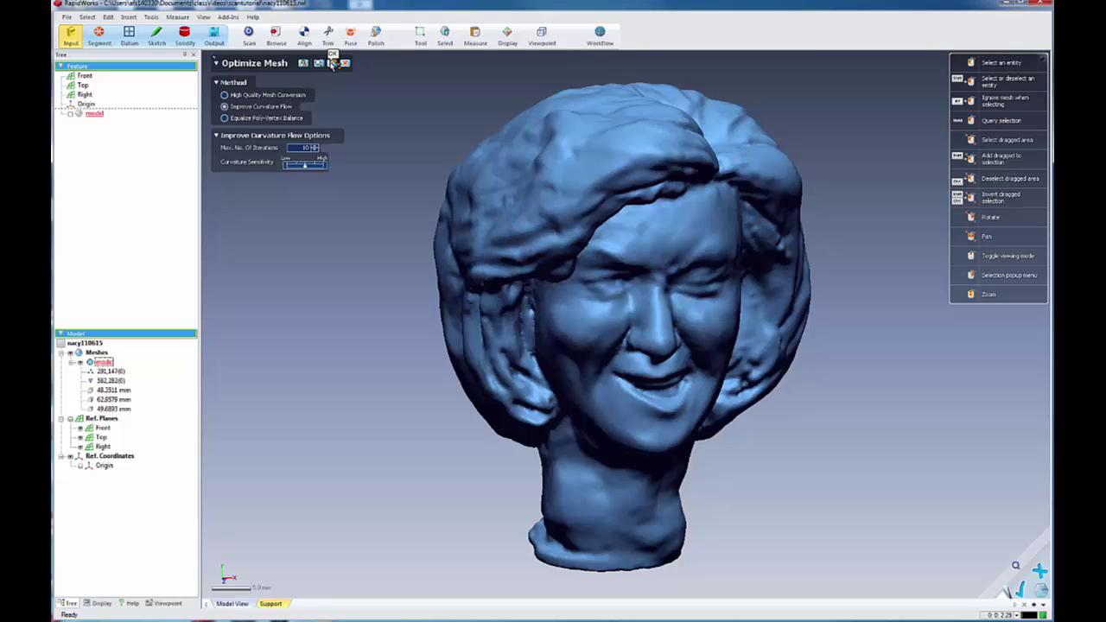
{"action": "left_click", "coordinate": [333, 63]}
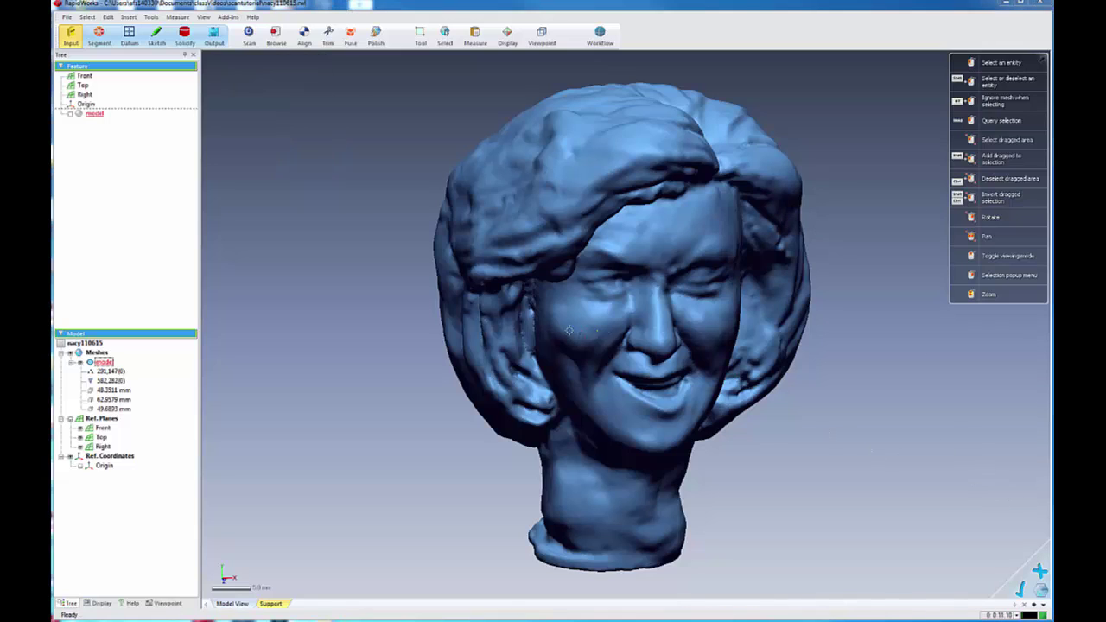
{"action": "mouse_move", "coordinate": [823, 376]}
{"action": "right_mouse_down"}
{"action": "mouse_move", "coordinate": [830, 363]}
{"action": "mouse_move", "coordinate": [741, 372]}
{"action": "mouse_move", "coordinate": [930, 375]}
{"action": "mouse_move", "coordinate": [779, 354]}
{"action": "right_mouse_up"}
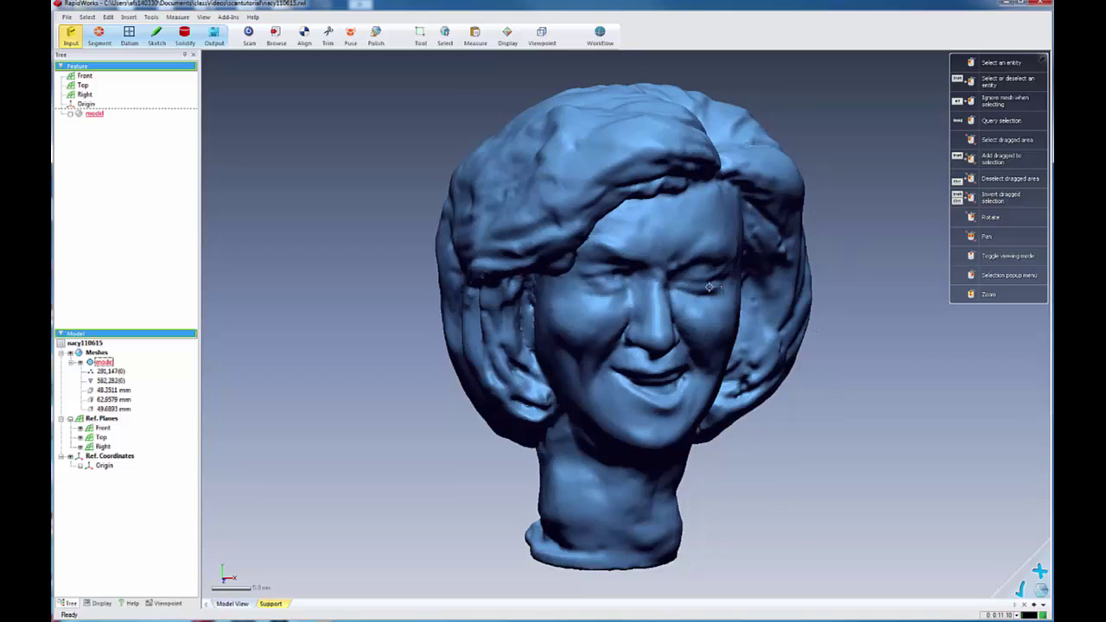
{"action": "mouse_move", "coordinate": [710, 287]}
{"action": "right_mouse_down"}
{"action": "mouse_move", "coordinate": [631, 294]}
{"action": "mouse_move", "coordinate": [612, 315]}
{"action": "mouse_move", "coordinate": [623, 257]}
{"action": "mouse_move", "coordinate": [779, 167]}
{"action": "right_mouse_up"}
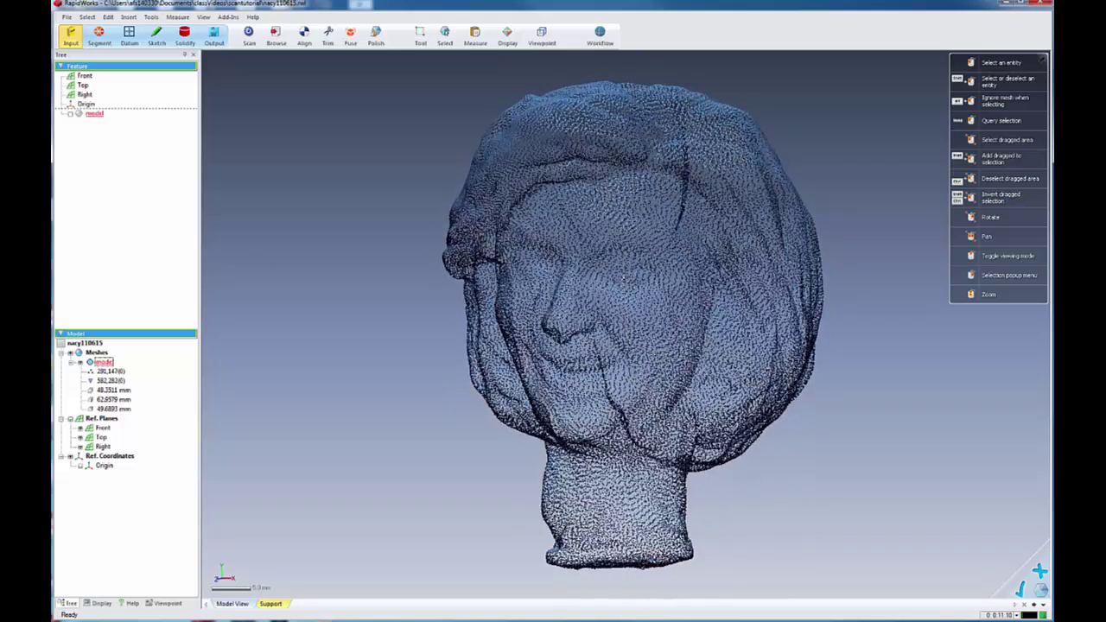
Step: Apply Smooth All to the whole head mesh at a low Smoothness Level
{"action": "left_click", "coordinate": [376, 37]}
{"action": "left_click", "coordinate": [397, 70]}
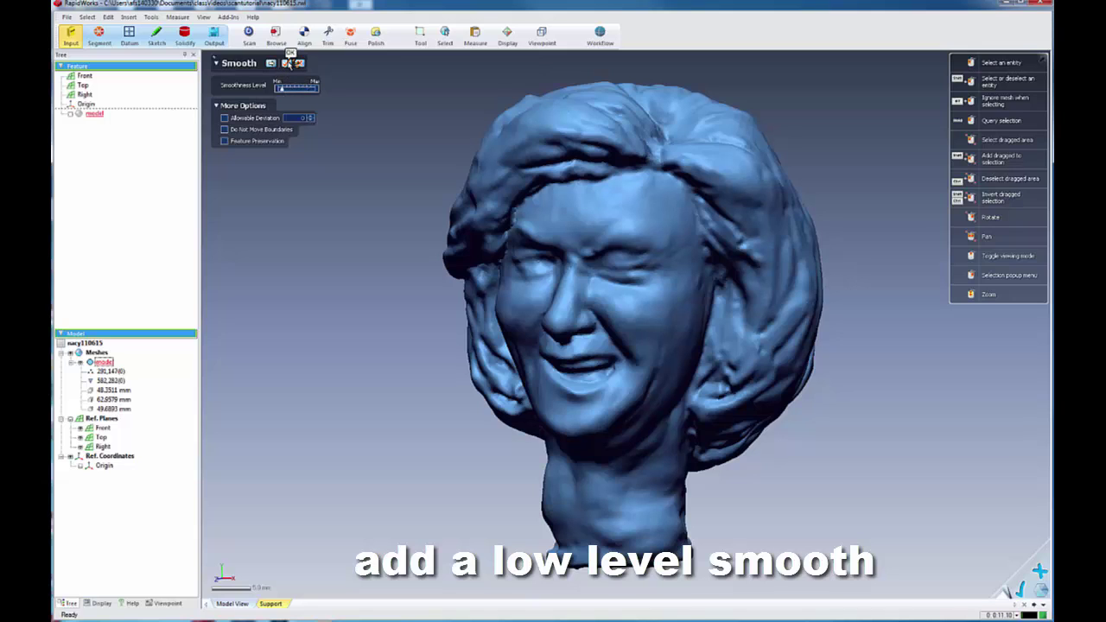
{"action": "left_click", "coordinate": [287, 63]}
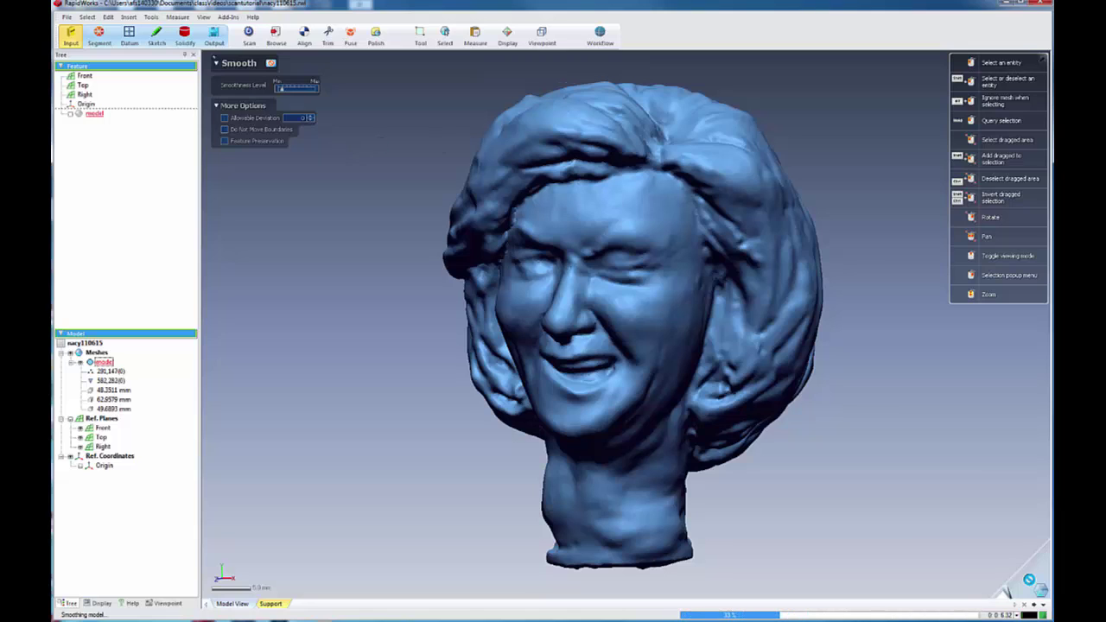
{"action": "left_click", "coordinate": [1029, 580]}
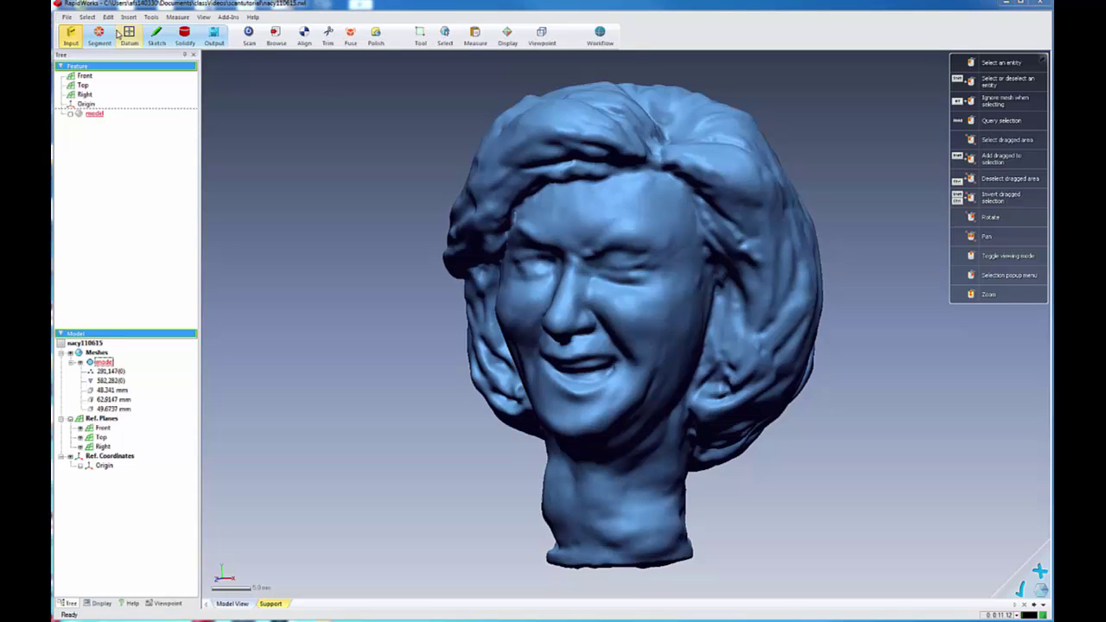
Step: Start Solidify Auto Surfacing on the model mesh and show its User Guide help page
{"action": "left_click", "coordinate": [185, 36]}
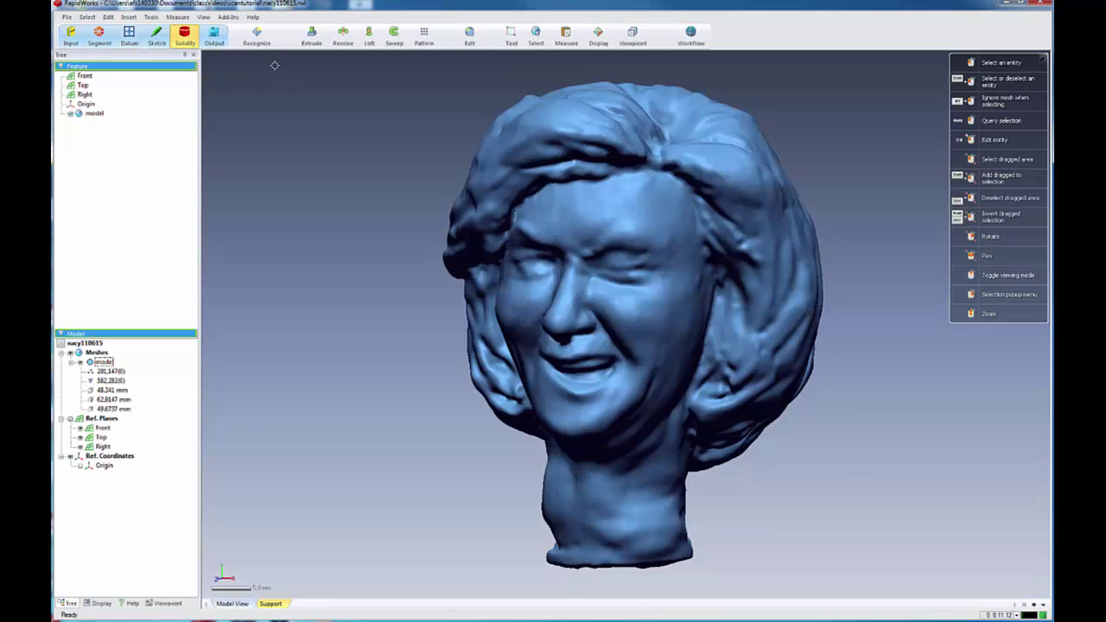
{"action": "left_click", "coordinate": [257, 37]}
{"action": "left_click", "coordinate": [260, 69]}
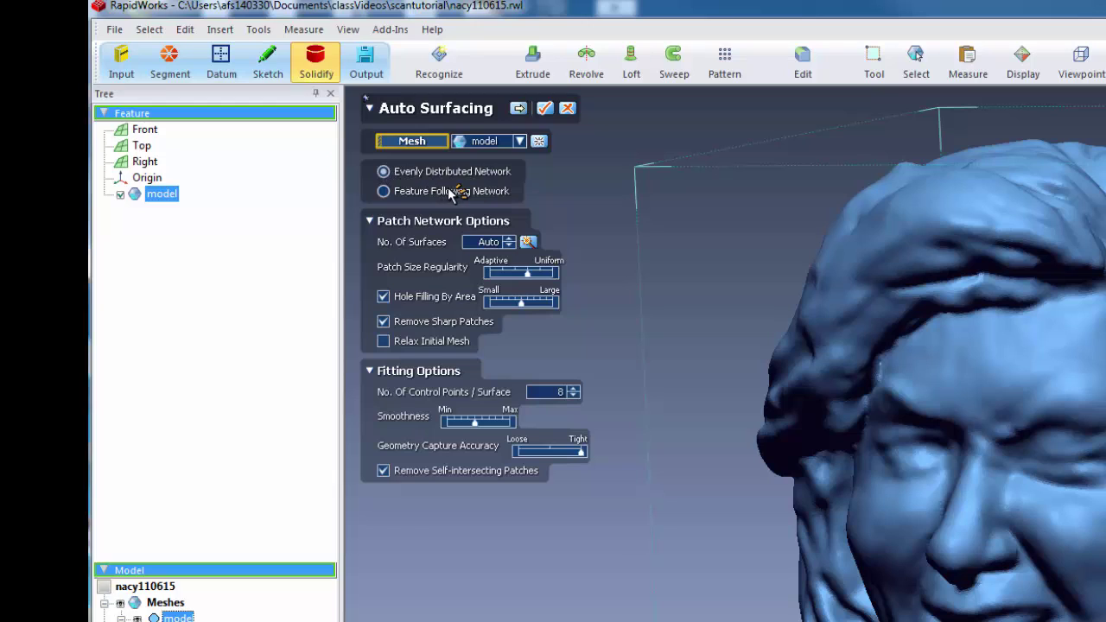
{"action": "left_click", "coordinate": [519, 141]}
{"action": "left_click", "coordinate": [489, 159]}
{"action": "left_click", "coordinate": [493, 144]}
{"action": "left_click", "coordinate": [487, 157]}
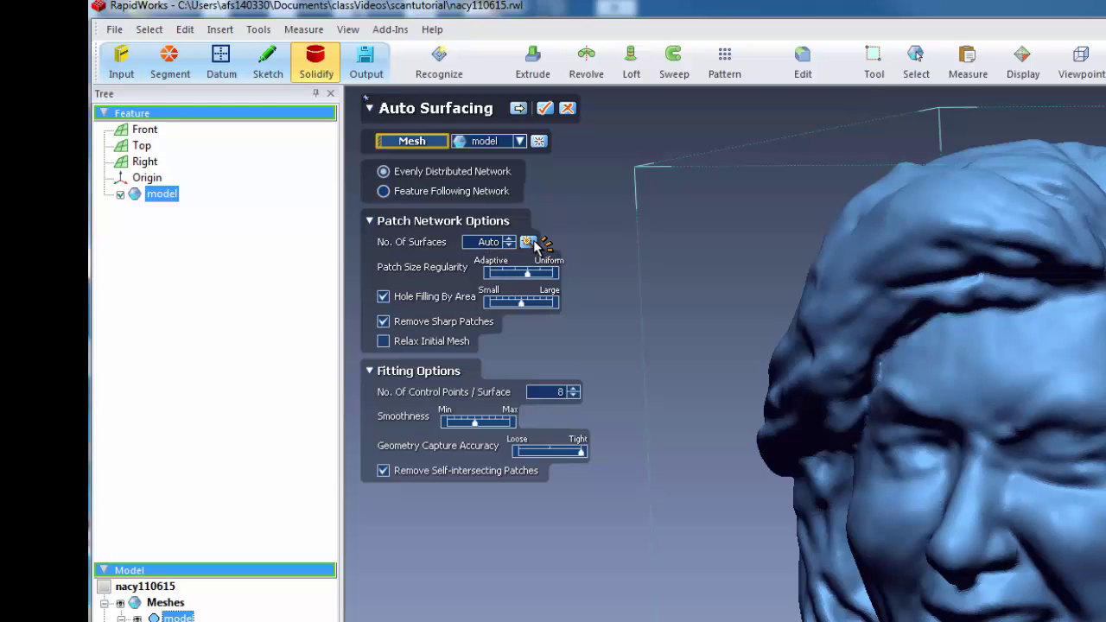
{"action": "left_click", "coordinate": [433, 29]}
{"action": "left_click", "coordinate": [465, 51]}
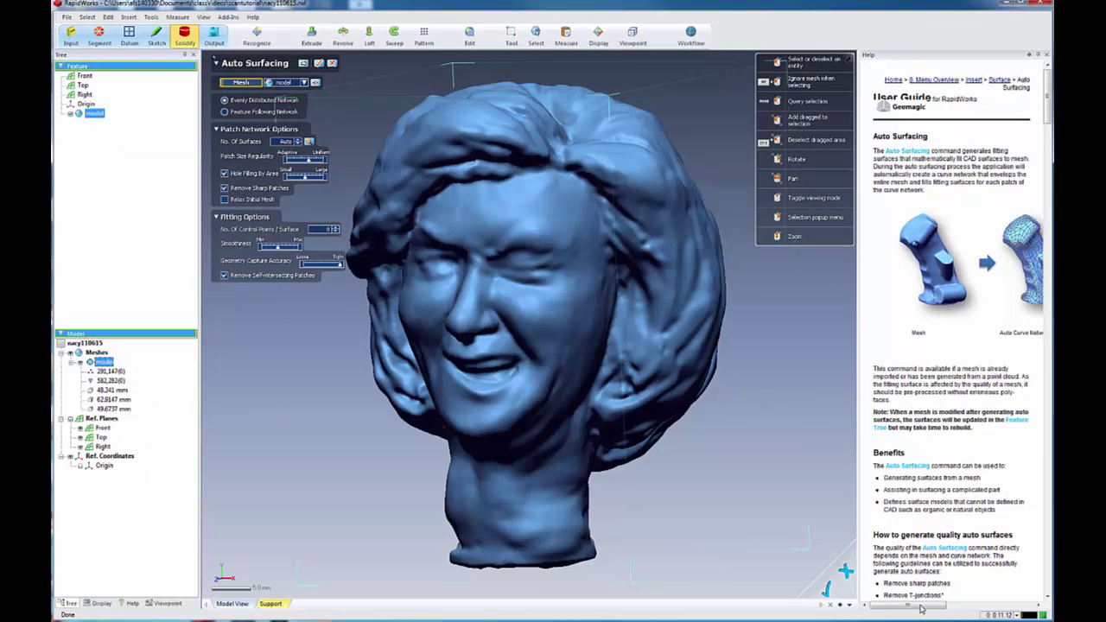
Step: Set No. Of Surfaces to 200 in the Auto Surfacing panel
{"action": "mouse_move", "coordinate": [921, 609]}
{"action": "left_mouse_down"}
{"action": "mouse_move", "coordinate": [1010, 608]}
{"action": "mouse_move", "coordinate": [916, 609]}
{"action": "left_mouse_up"}
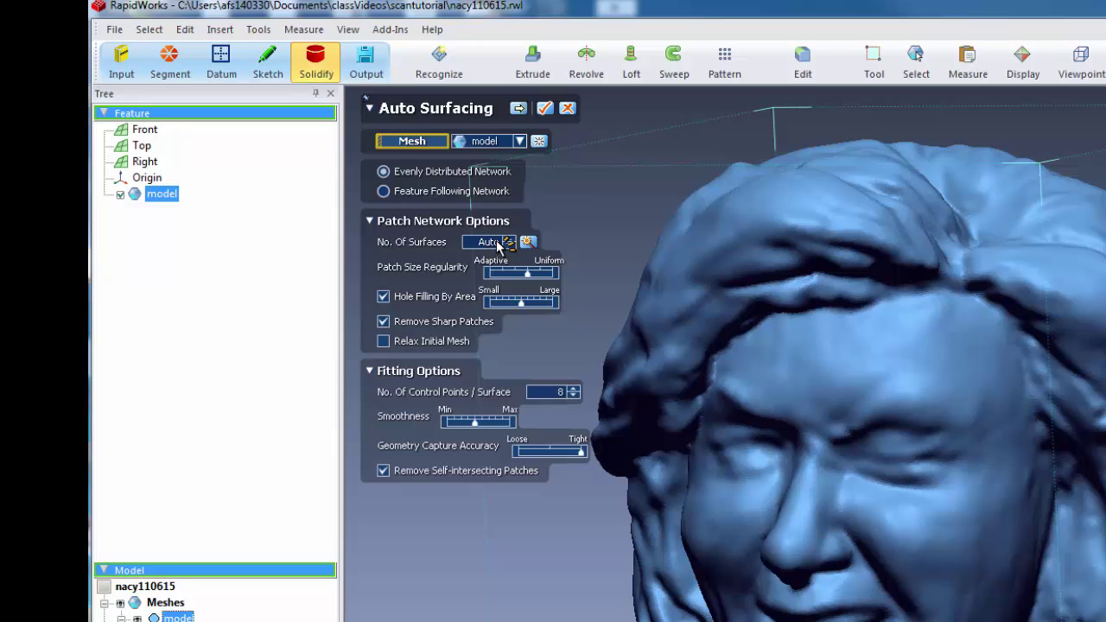
{"action": "left_click", "coordinate": [506, 246]}
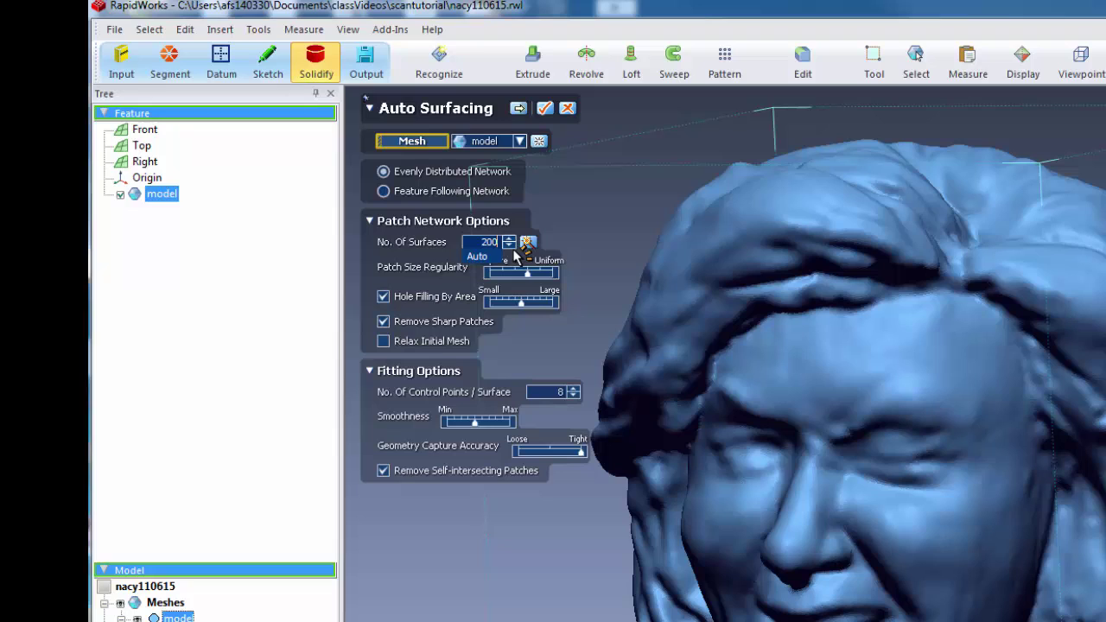
{"action": "key", "text": "Return"}
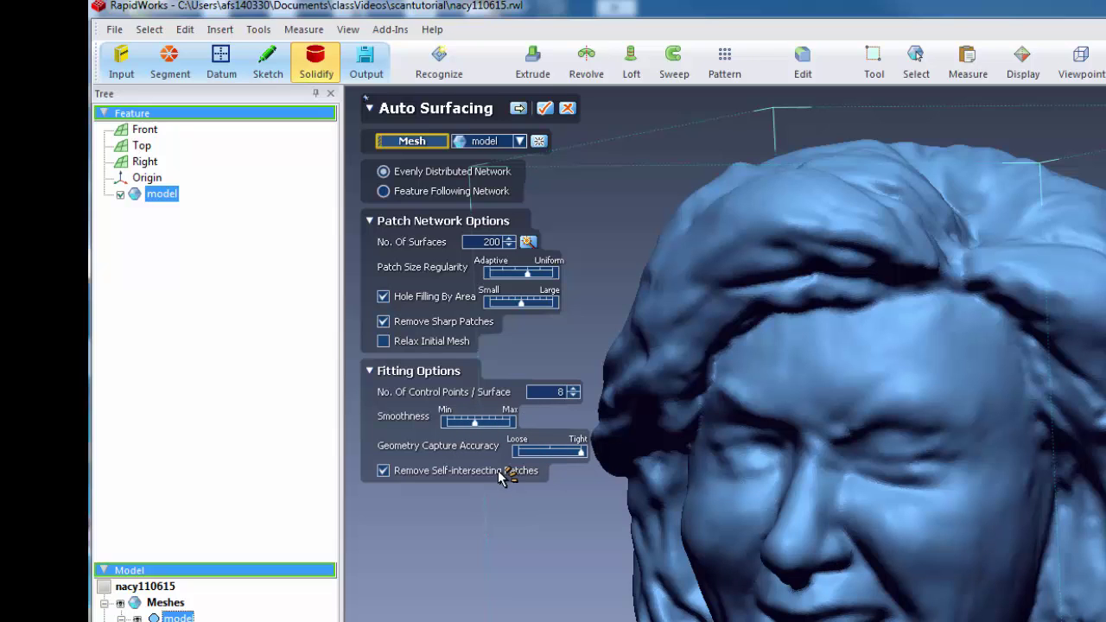
Step: Confirm Auto Surfacing with 200 surfaces to create the Auto Surfacing1 patches
{"action": "left_click", "coordinate": [546, 110]}
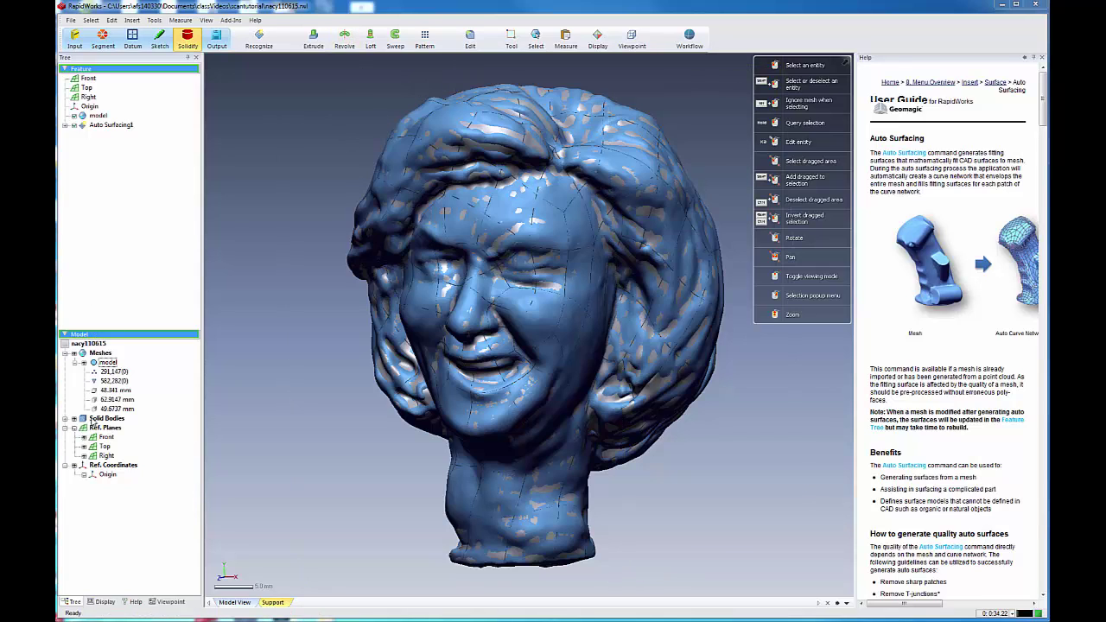
Step: Hide the model mesh and orbit around the Auto Surfacing1 patch network of the head
{"action": "left_click", "coordinate": [88, 365]}
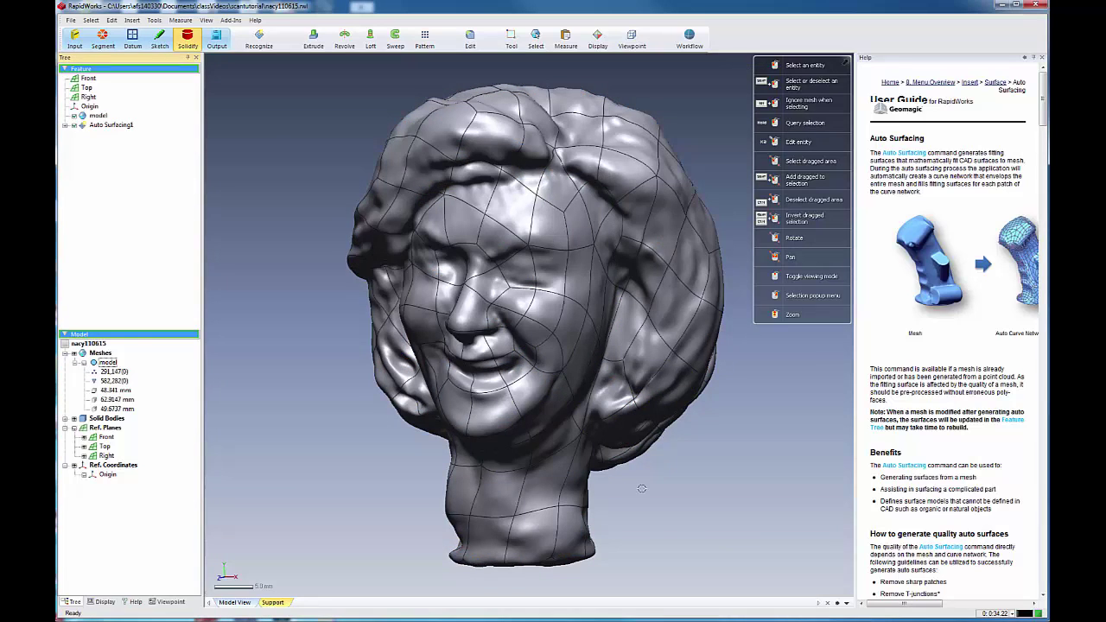
{"action": "right_click_drag", "start_coordinate": [642, 489], "coordinate": [714, 287]}
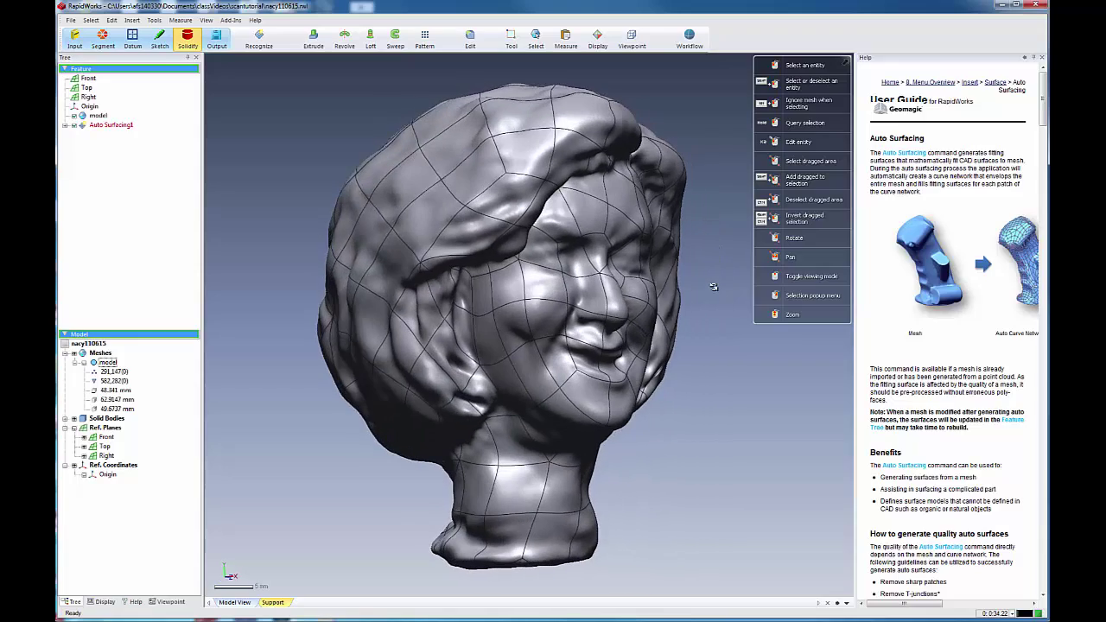
{"action": "right_click_drag", "start_coordinate": [615, 323], "coordinate": [492, 297]}
{"action": "right_click_drag", "start_coordinate": [565, 294], "coordinate": [488, 317]}
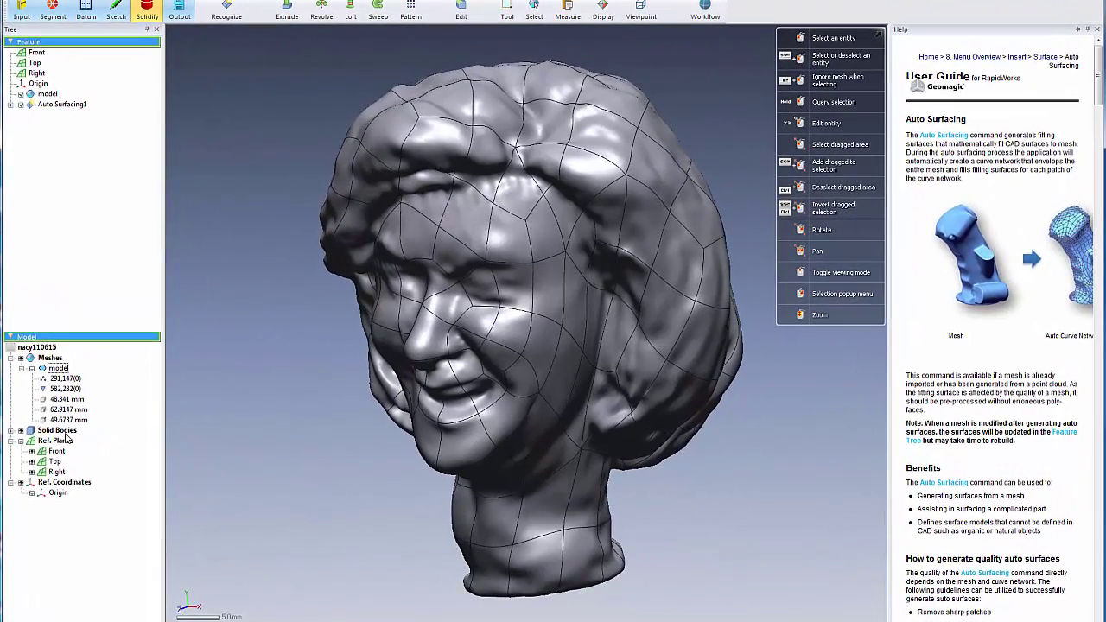
{"action": "right_click", "coordinate": [115, 423]}
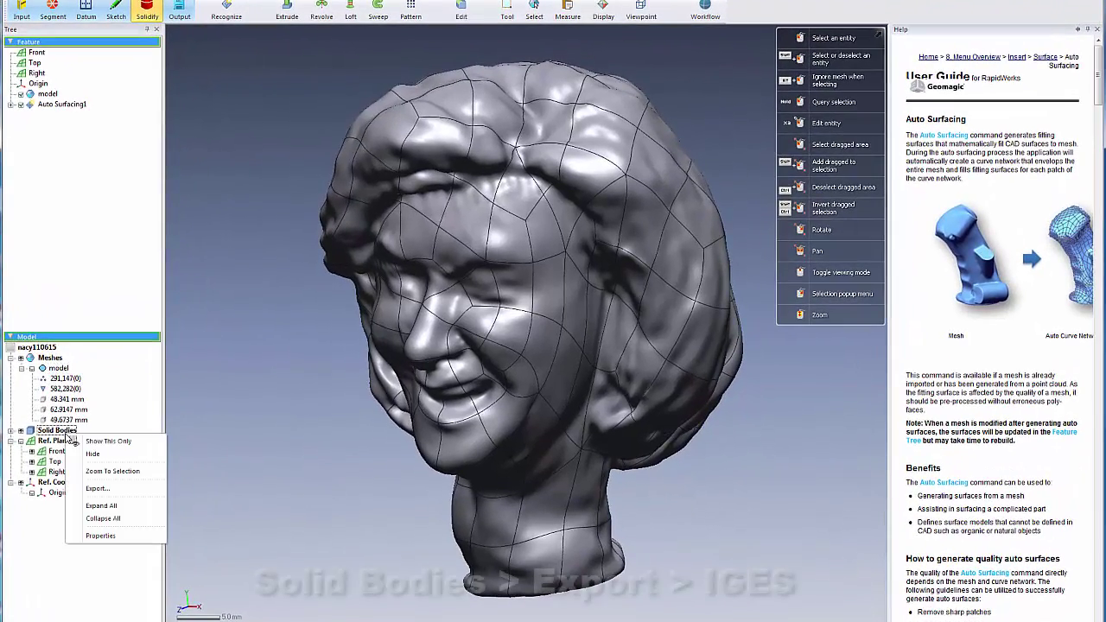
Step: Export the auto-surfaced body as IGES file nan_patch200.igs
{"action": "left_click", "coordinate": [97, 489]}
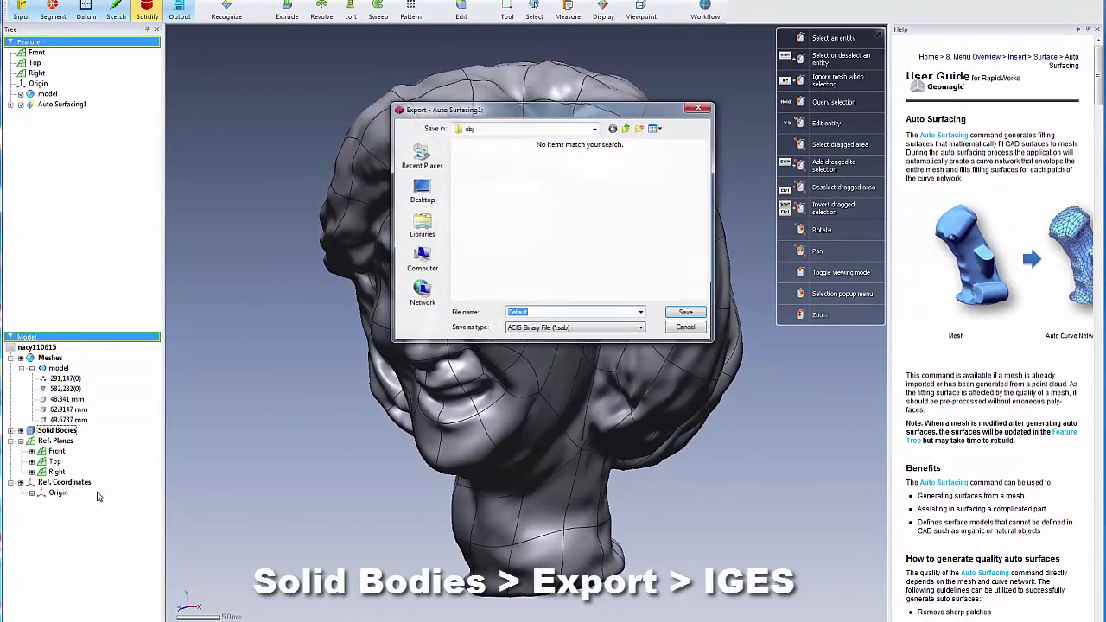
{"action": "left_click", "coordinate": [644, 329]}
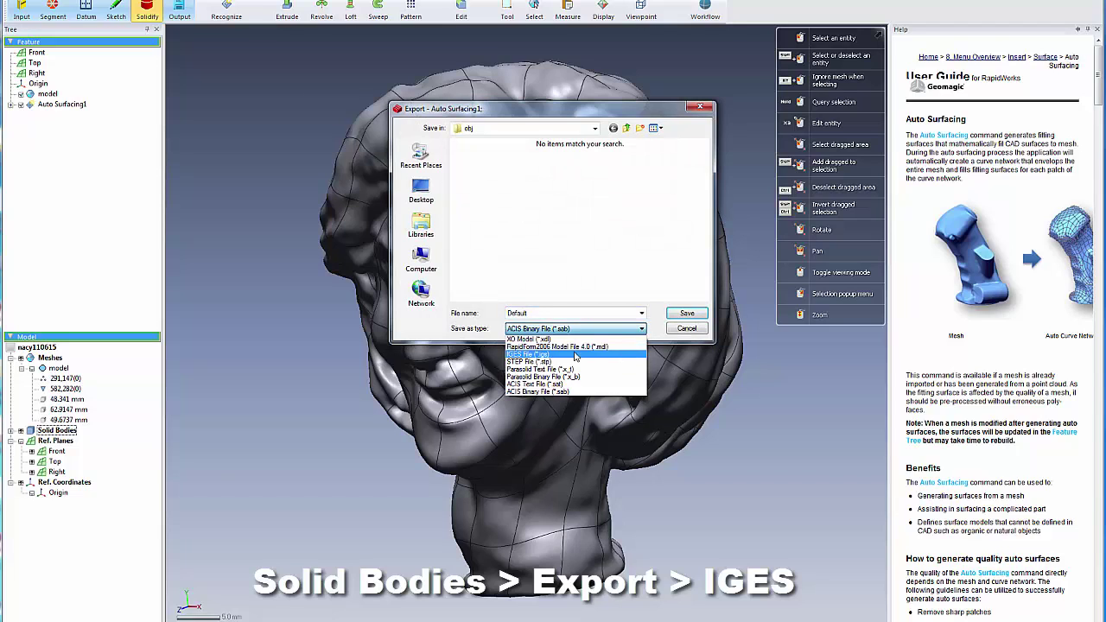
{"action": "left_click", "coordinate": [554, 355]}
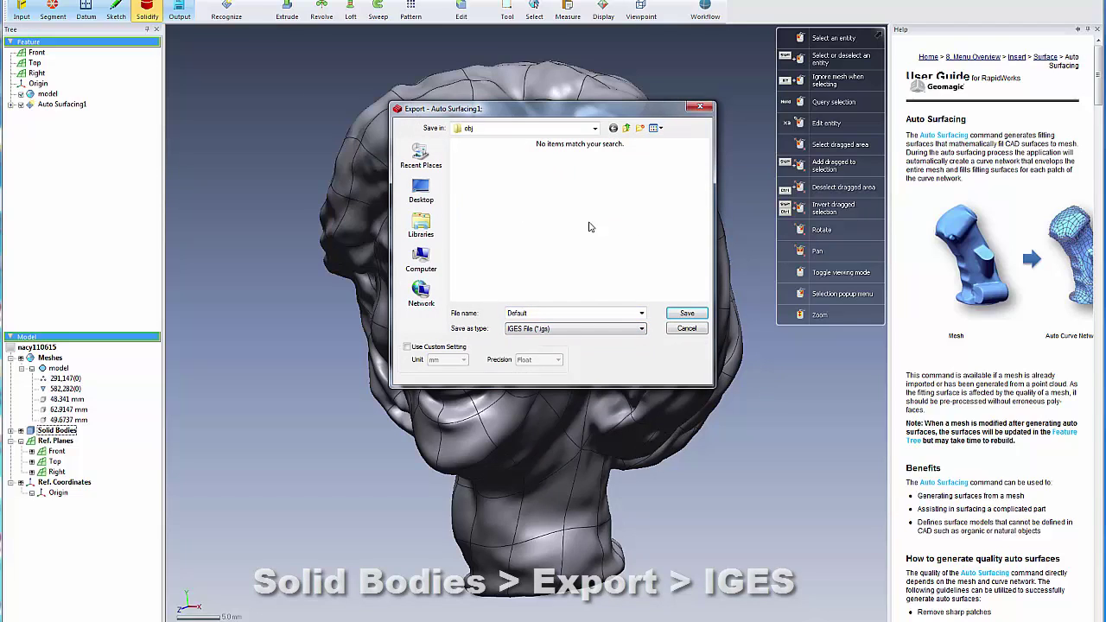
{"action": "double_click", "coordinate": [539, 313]}
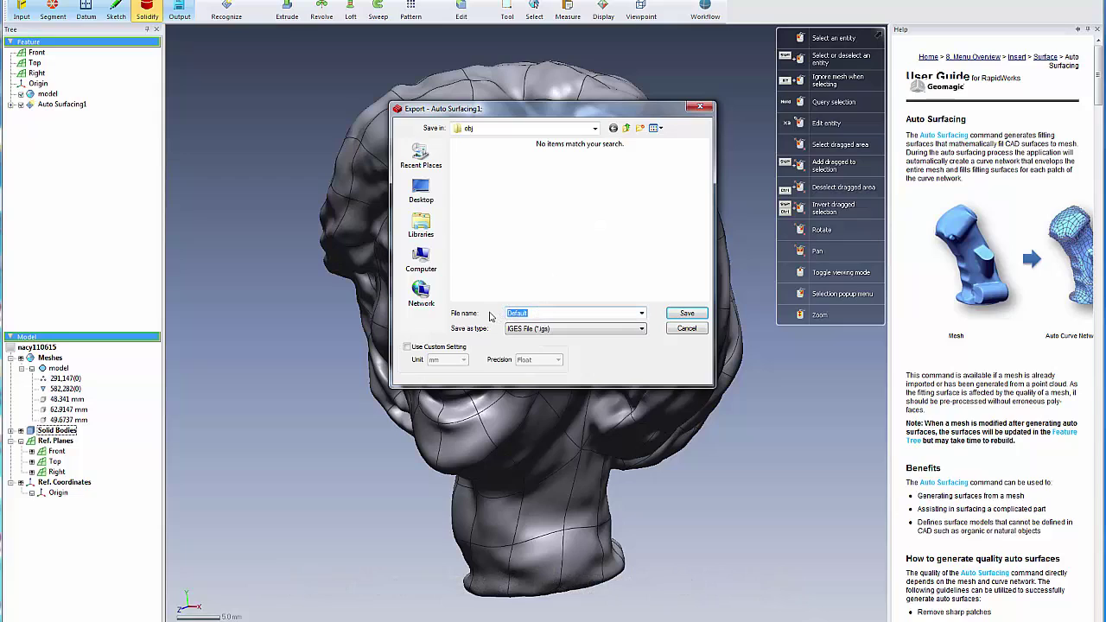
{"action": "type", "text": "nan_"}
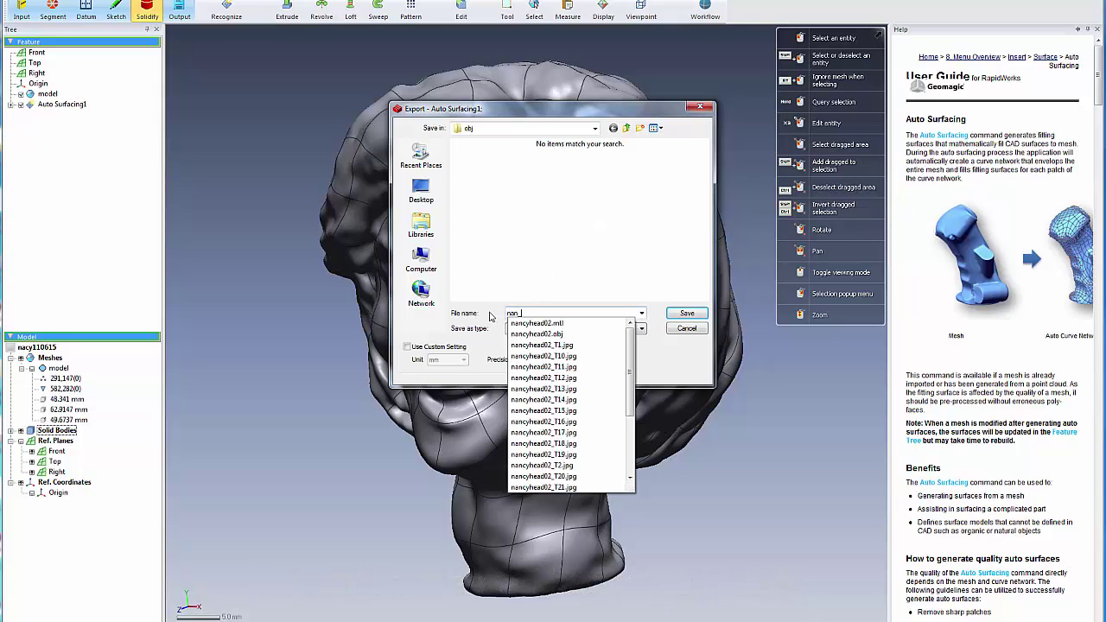
{"action": "type", "text": "patch200"}
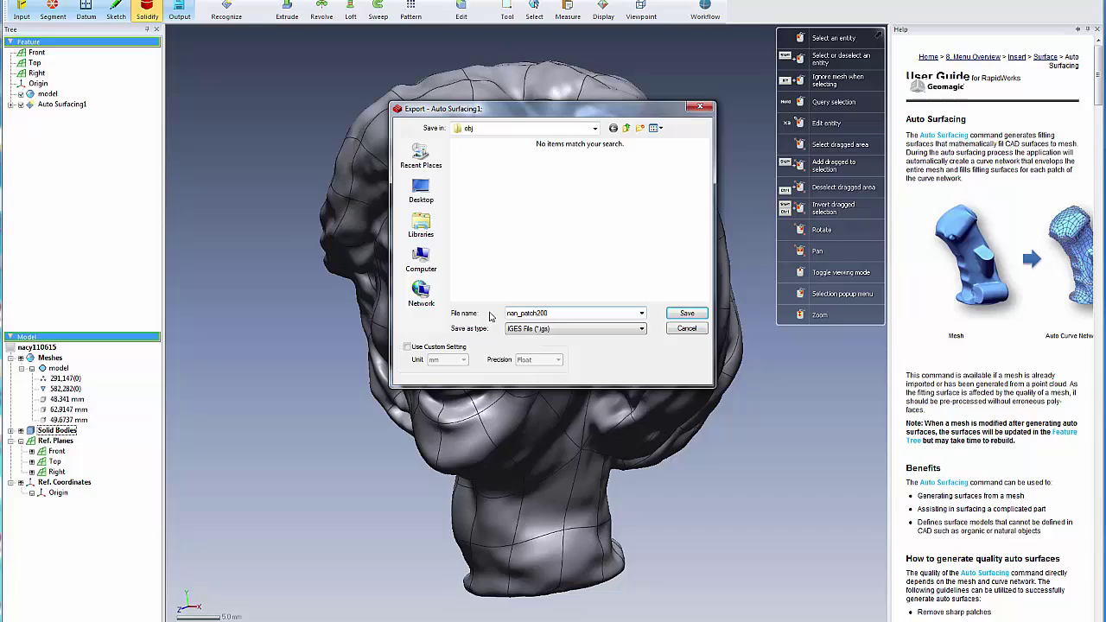
{"action": "left_click", "coordinate": [686, 312]}
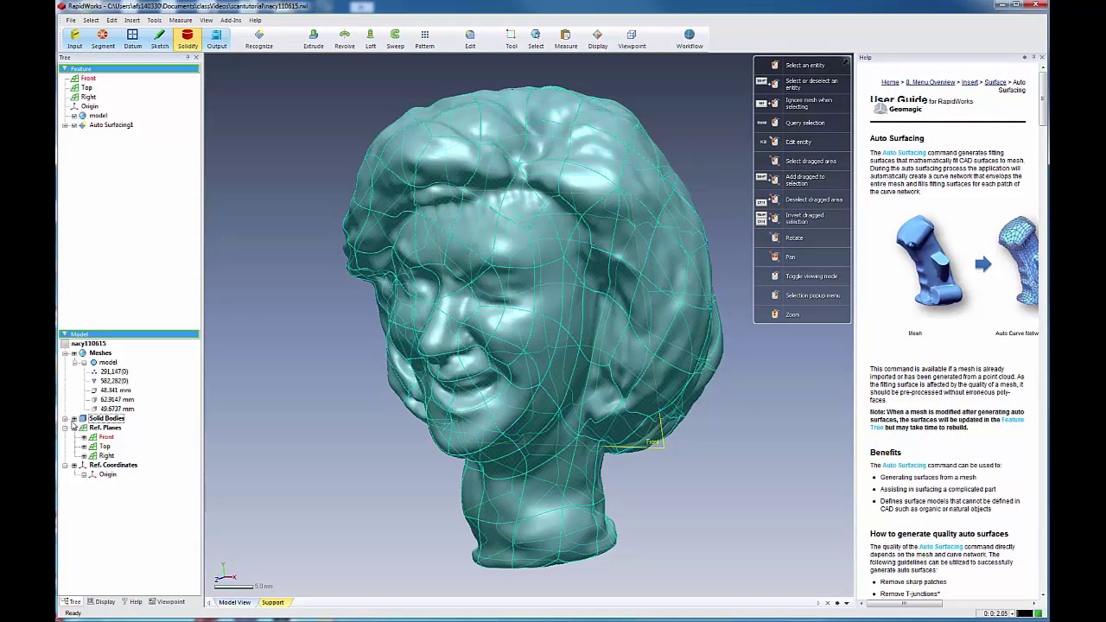
Step: Select the Auto Surfacing1 body under Solid Bodies, then the scanned head mesh
{"action": "left_click", "coordinate": [74, 419]}
{"action": "left_click", "coordinate": [93, 429]}
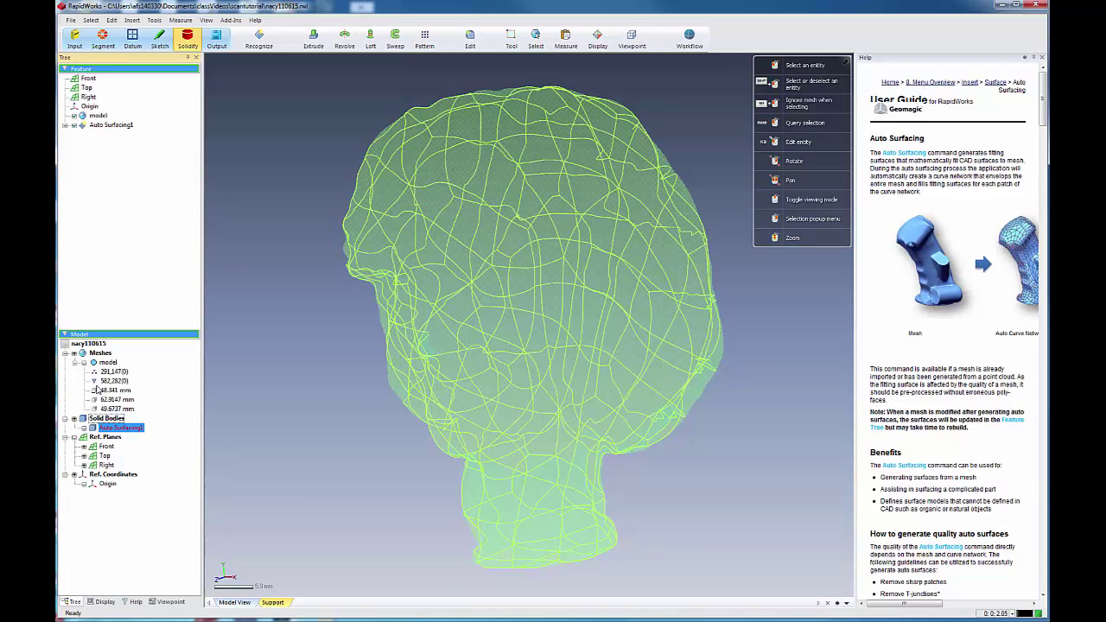
{"action": "left_click", "coordinate": [107, 361]}
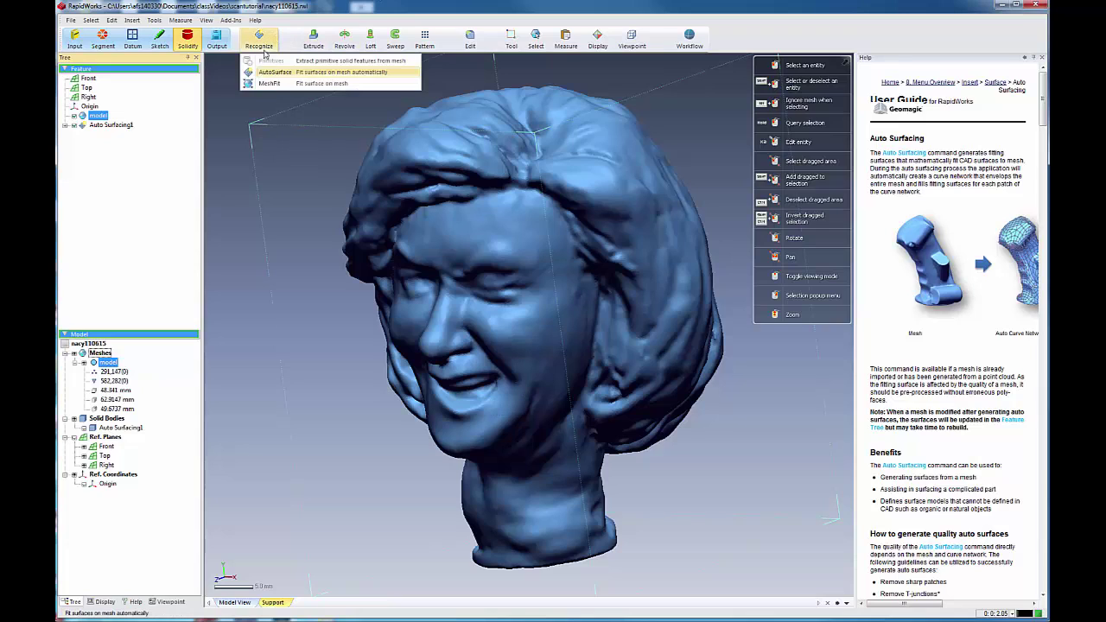
Step: Run Auto Surfacing with Evenly Distributed Network and Auto surface count, creating Auto Surfacing2
{"action": "left_click", "coordinate": [270, 73]}
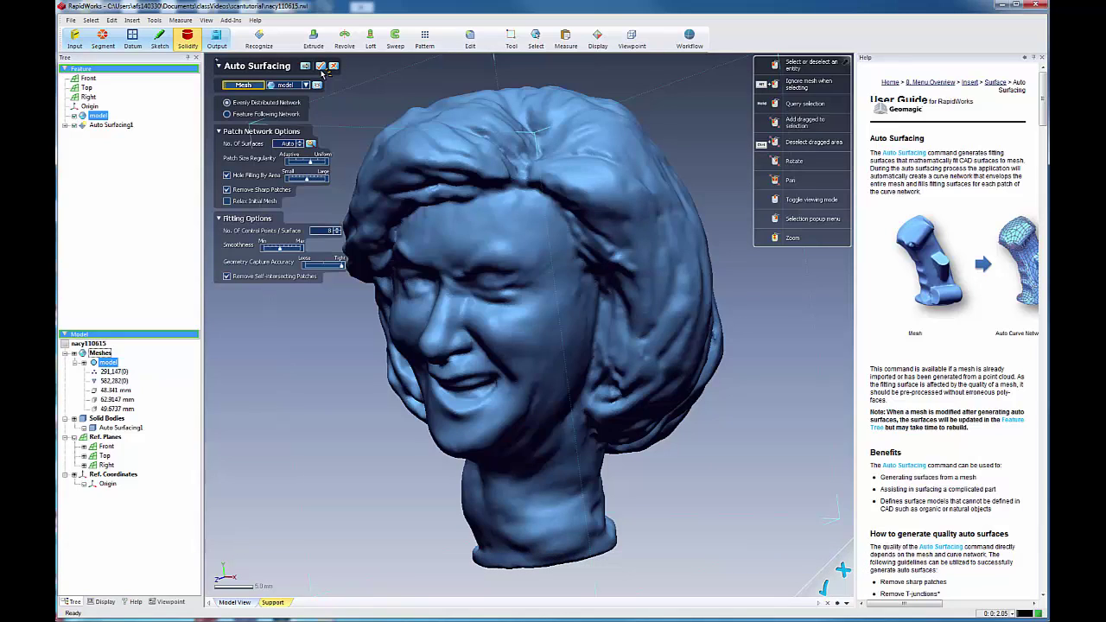
{"action": "left_click", "coordinate": [321, 67]}
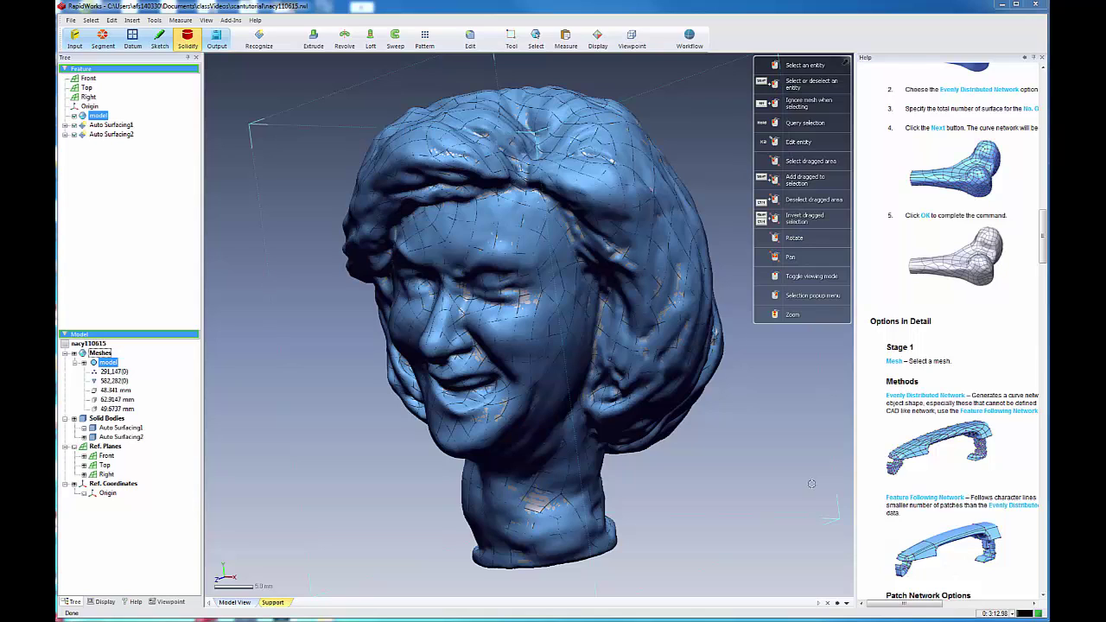
Step: Hide the scanned mesh and orbit the head to inspect the Auto Surfacing2 patch network
{"action": "left_click", "coordinate": [93, 364]}
{"action": "left_click", "coordinate": [74, 354]}
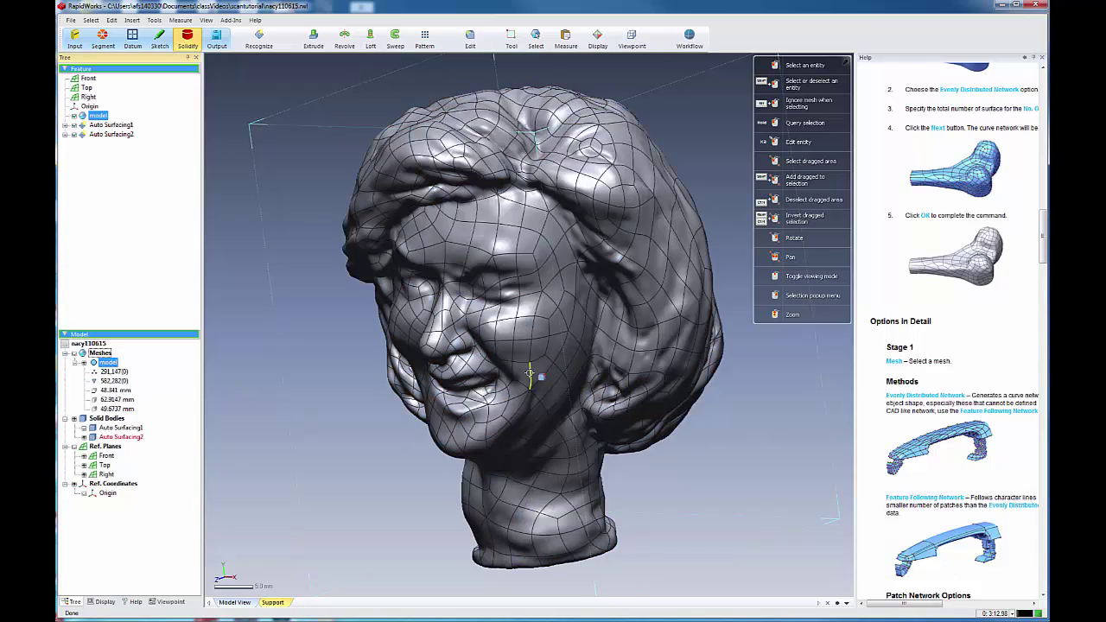
{"action": "right_click_drag", "start_coordinate": [526, 366], "coordinate": [718, 226]}
{"action": "right_click_drag", "start_coordinate": [439, 309], "coordinate": [861, 307]}
{"action": "right_click_drag", "start_coordinate": [519, 354], "coordinate": [674, 369]}
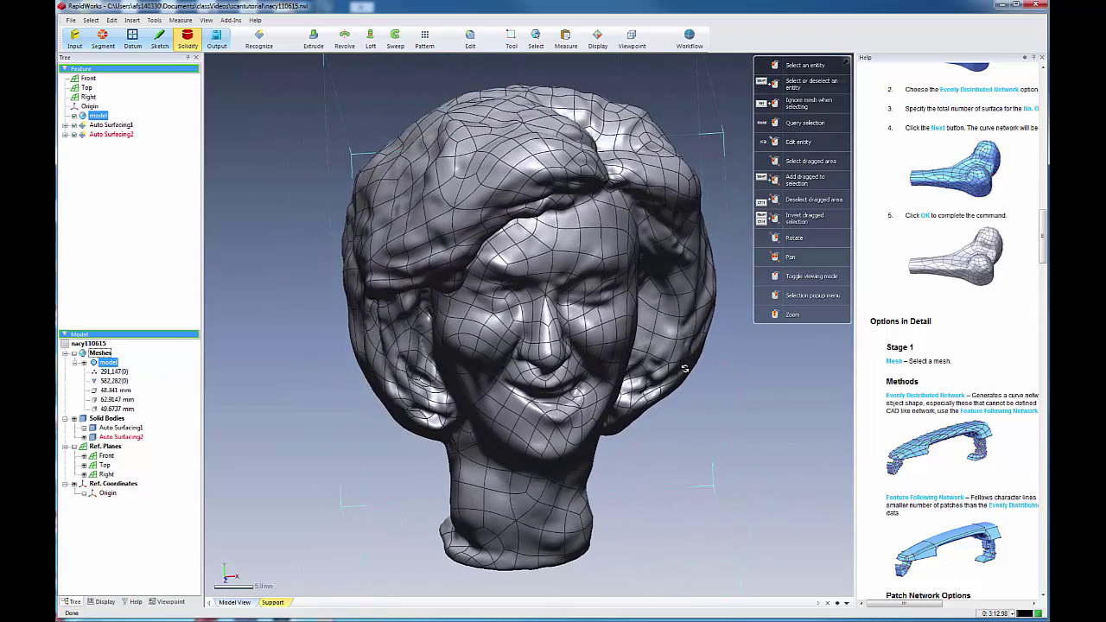
{"action": "mouse_move", "coordinate": [541, 361]}
{"action": "right_mouse_down"}
{"action": "mouse_move", "coordinate": [531, 350]}
{"action": "mouse_move", "coordinate": [501, 372]}
{"action": "mouse_move", "coordinate": [533, 355]}
{"action": "right_mouse_up"}
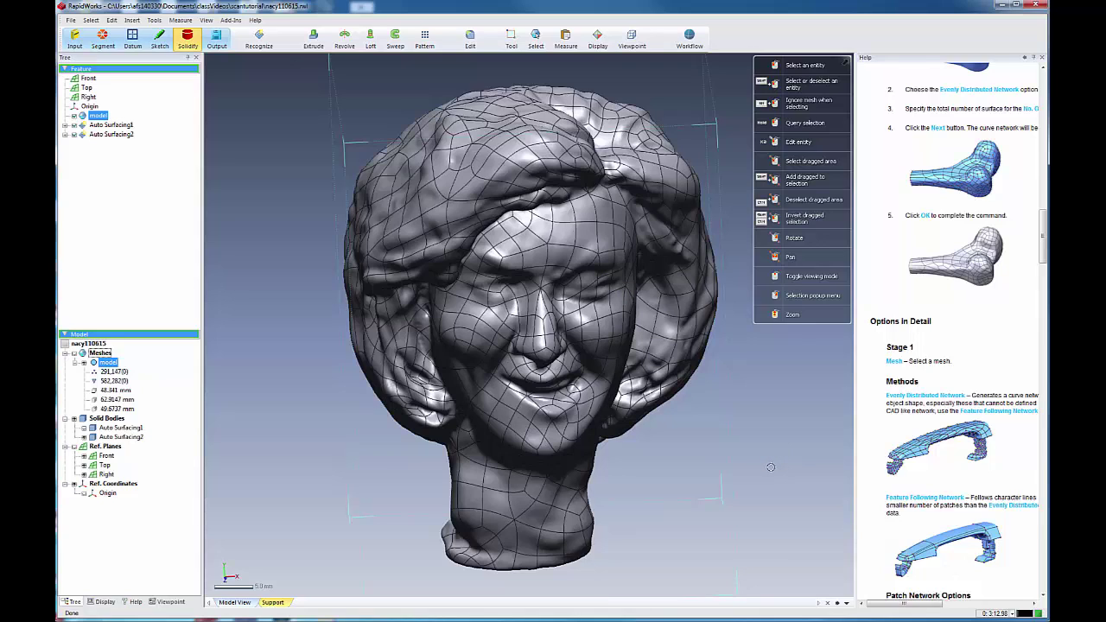
Step: Export Auto Surfacing2 as the IGES file nan_patchauto.igs in the nan_patch200 folder
{"action": "right_click", "coordinate": [130, 441]}
{"action": "left_click", "coordinate": [160, 488]}
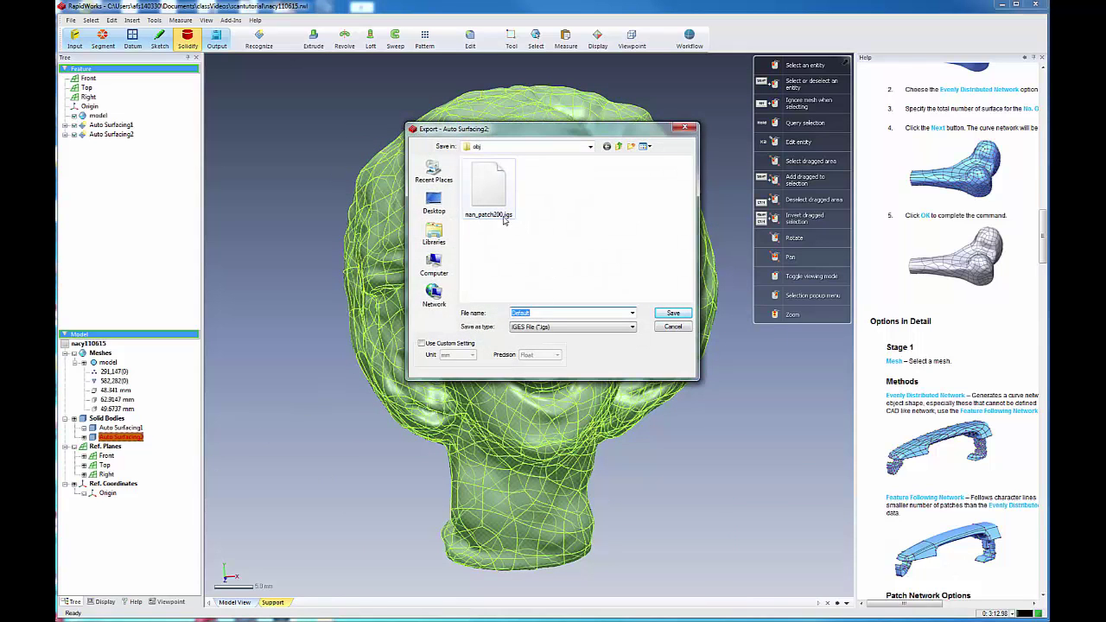
{"action": "left_click", "coordinate": [489, 188]}
{"action": "left_click", "coordinate": [554, 313]}
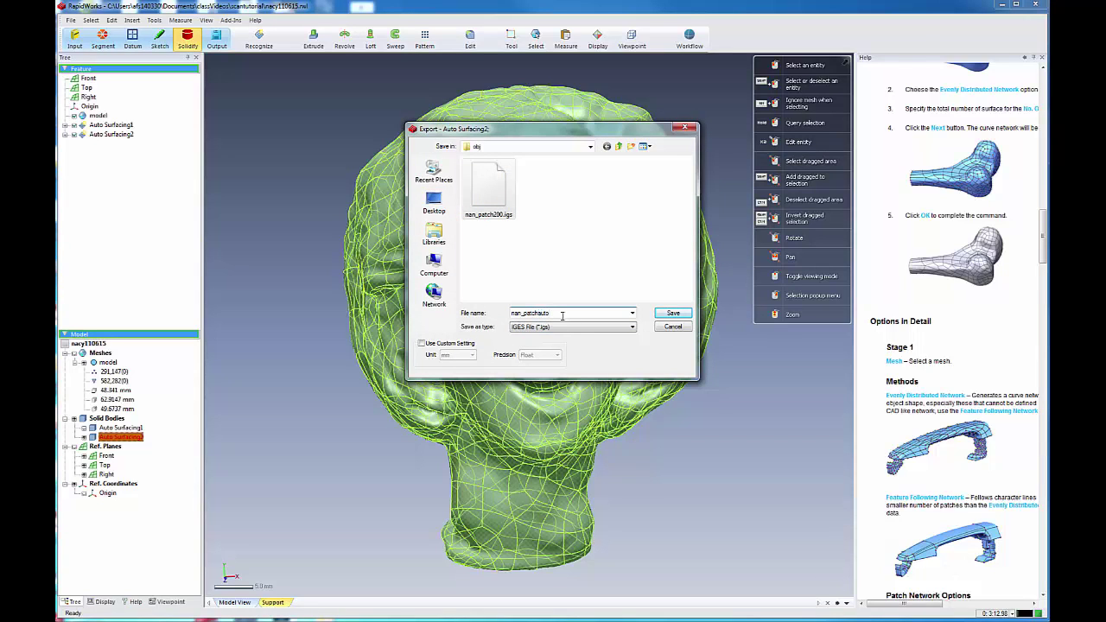
{"action": "left_click", "coordinate": [673, 313]}
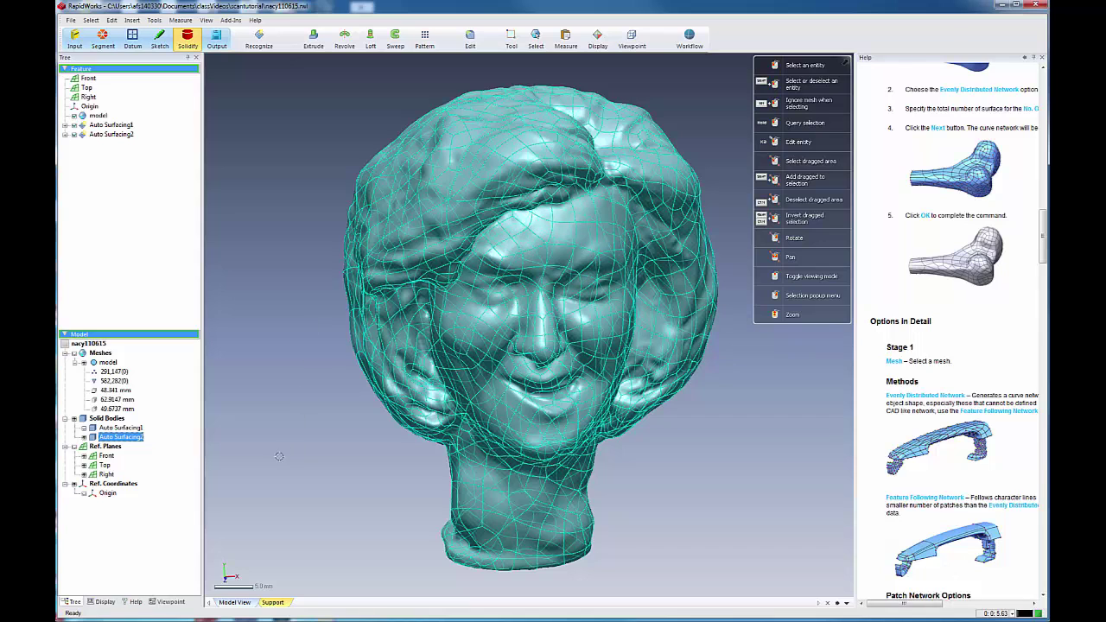
{"action": "left_click", "coordinate": [276, 457]}
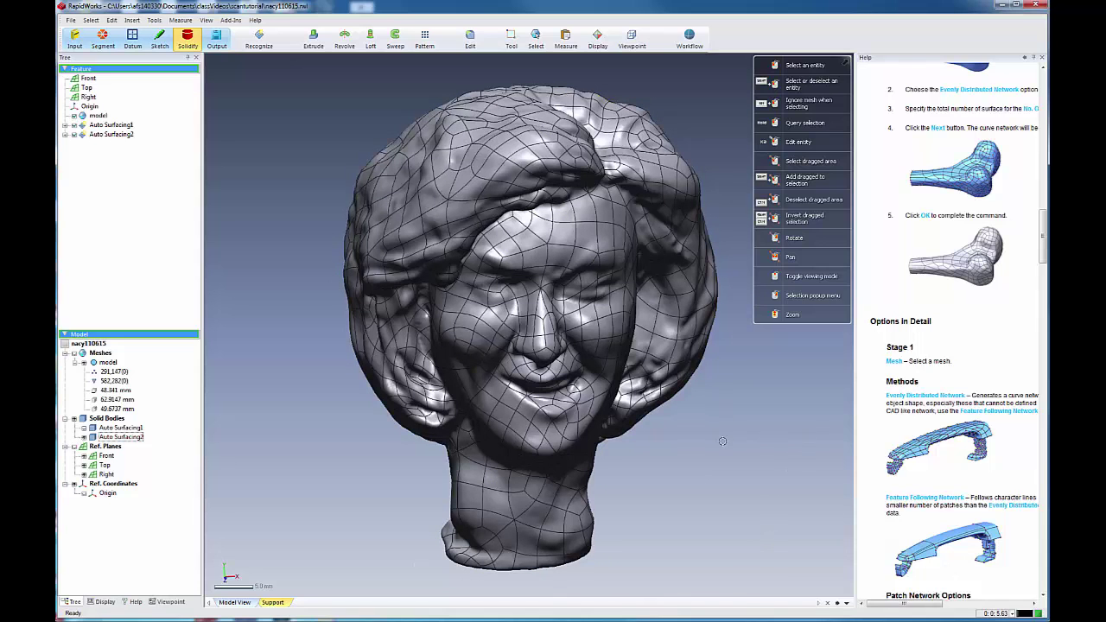
{"action": "right_click_drag", "start_coordinate": [721, 415], "coordinate": [735, 452]}
{"action": "right_click_drag", "start_coordinate": [588, 344], "coordinate": [634, 346]}
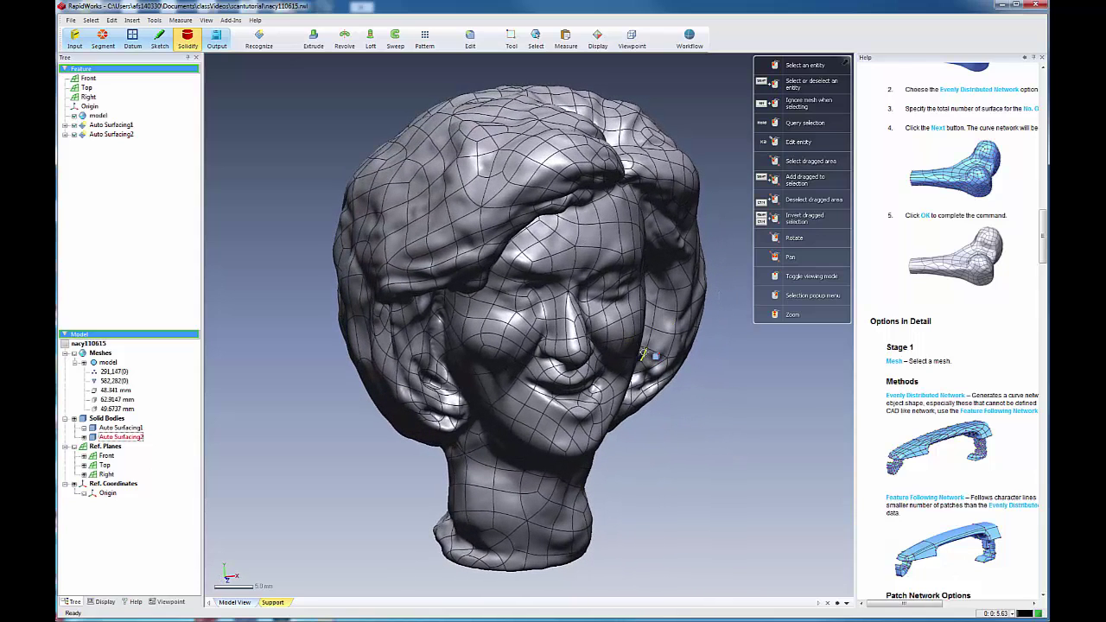